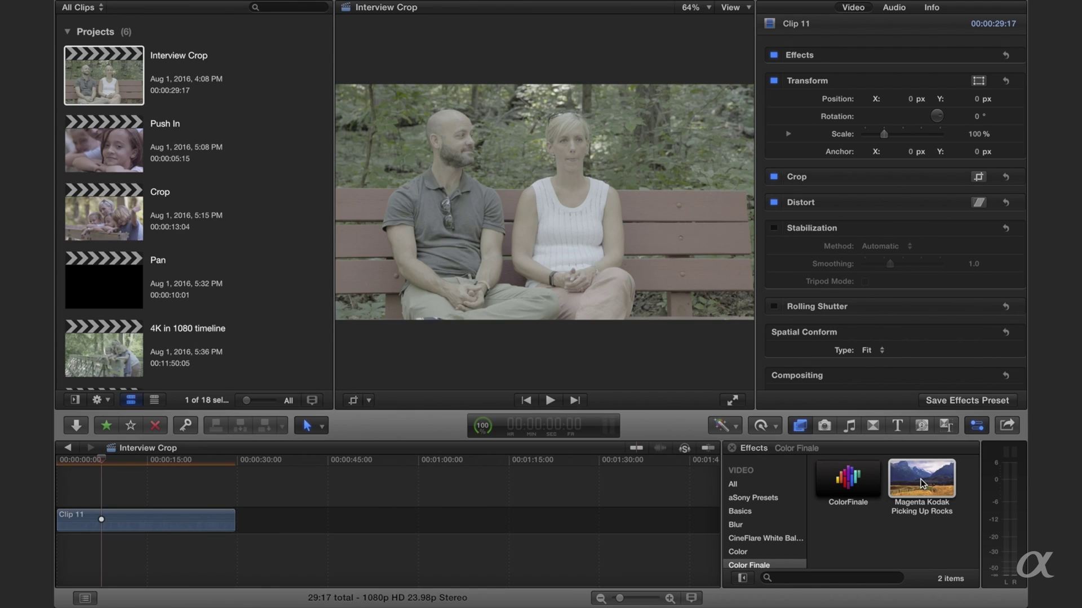
- Apply the Magenta Kodak ColorFinale grade to Clip 11 and play it back
{"action": "left_click_drag", "start_coordinate": [921, 483], "coordinate": [168, 522]}
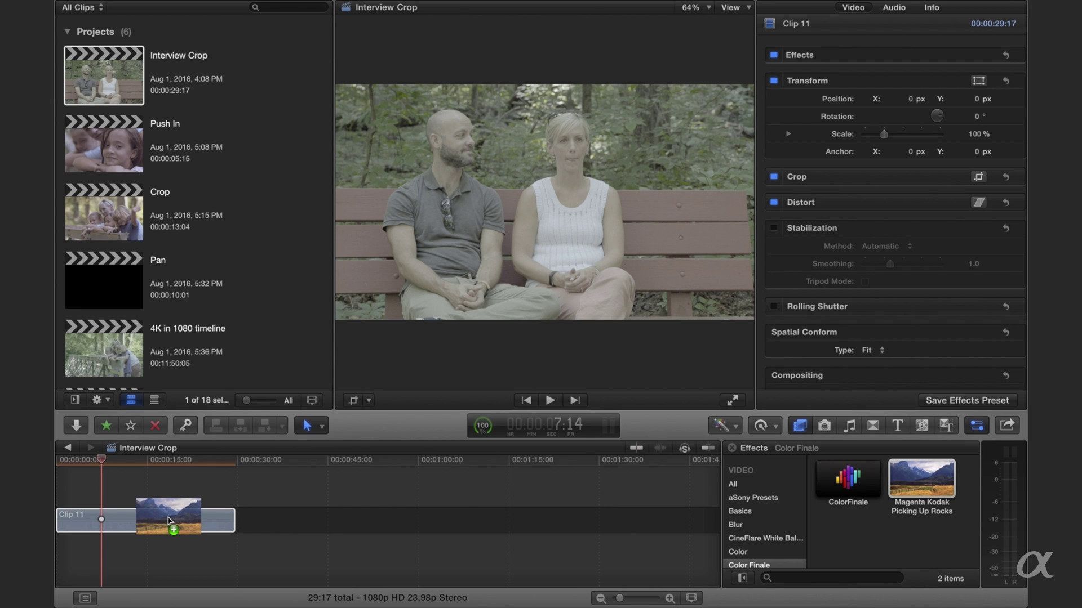
{"action": "left_click_drag", "start_coordinate": [168, 522], "coordinate": [169, 522]}
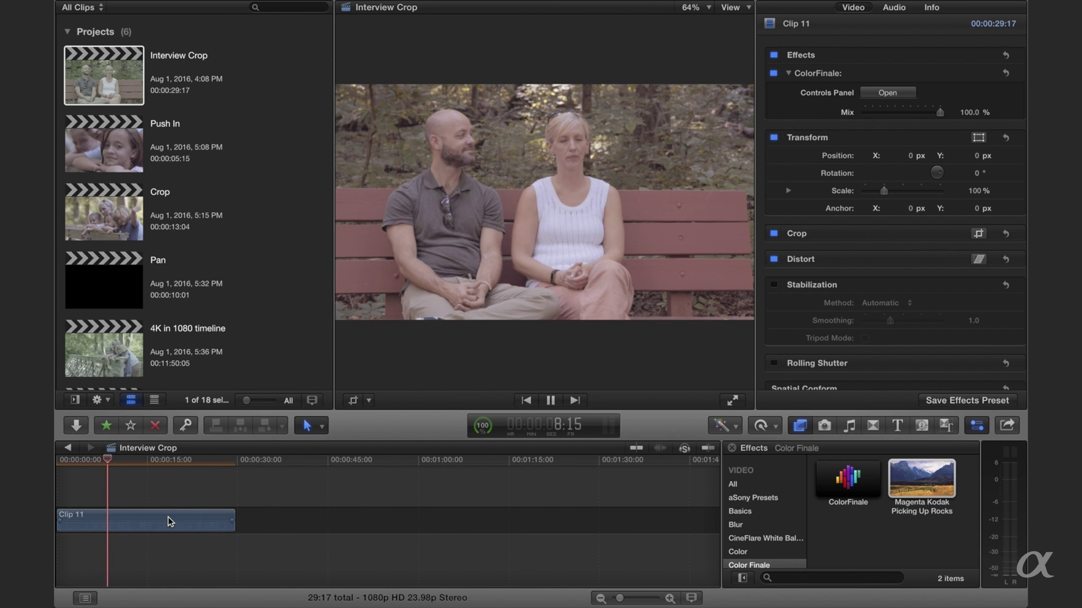
{"action": "key", "text": "space"}
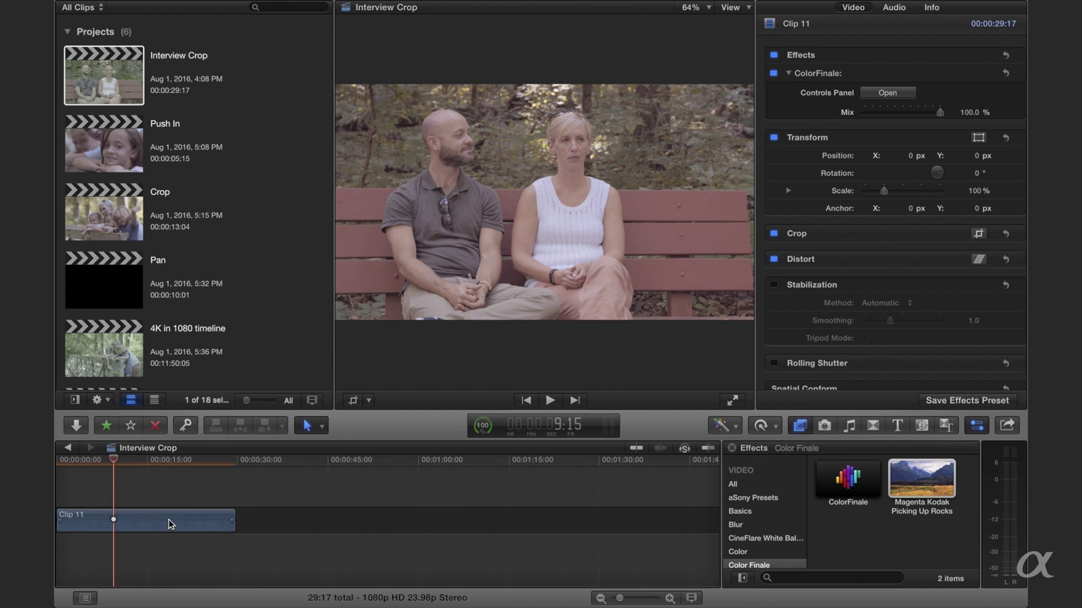
- Paste a copy of Clip 11 further along the timeline after a gap
{"action": "left_click", "coordinate": [279, 526]}
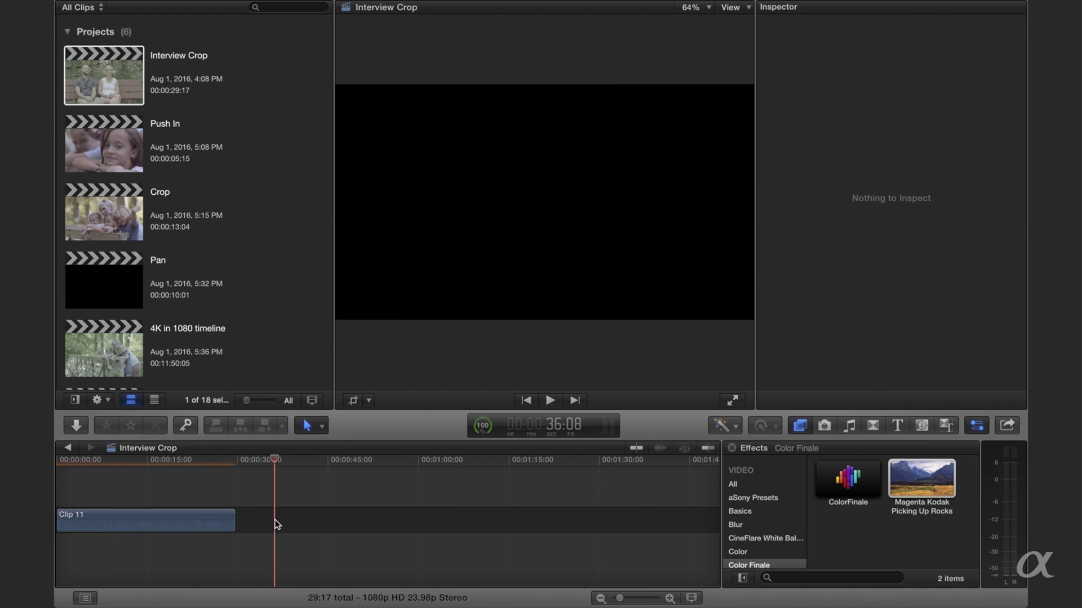
{"action": "key", "text": "super+v"}
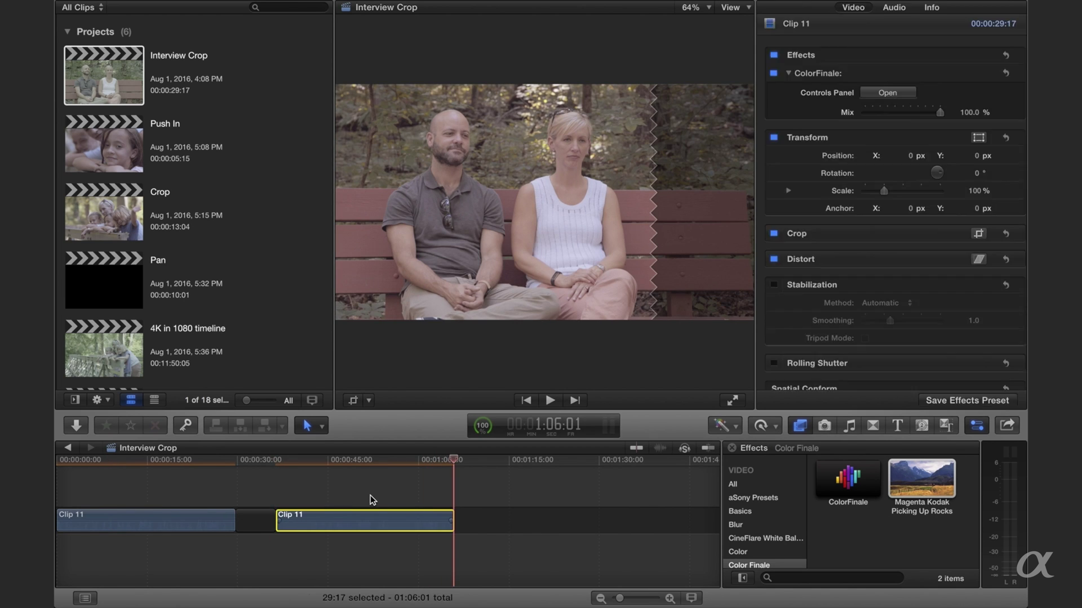
{"action": "left_click_drag", "start_coordinate": [454, 460], "coordinate": [304, 459]}
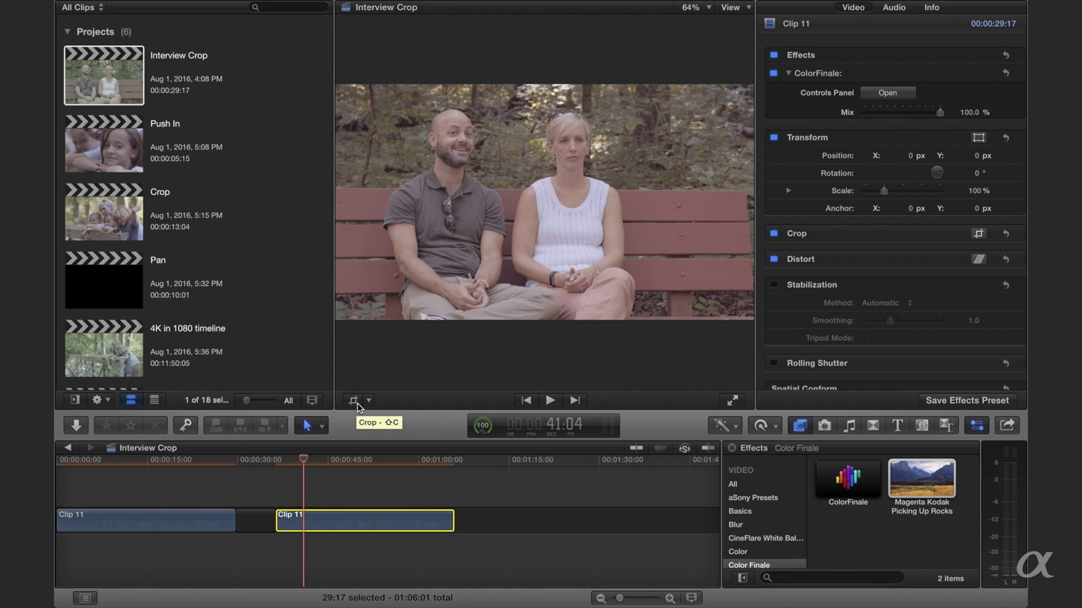
{"action": "left_click", "coordinate": [354, 401]}
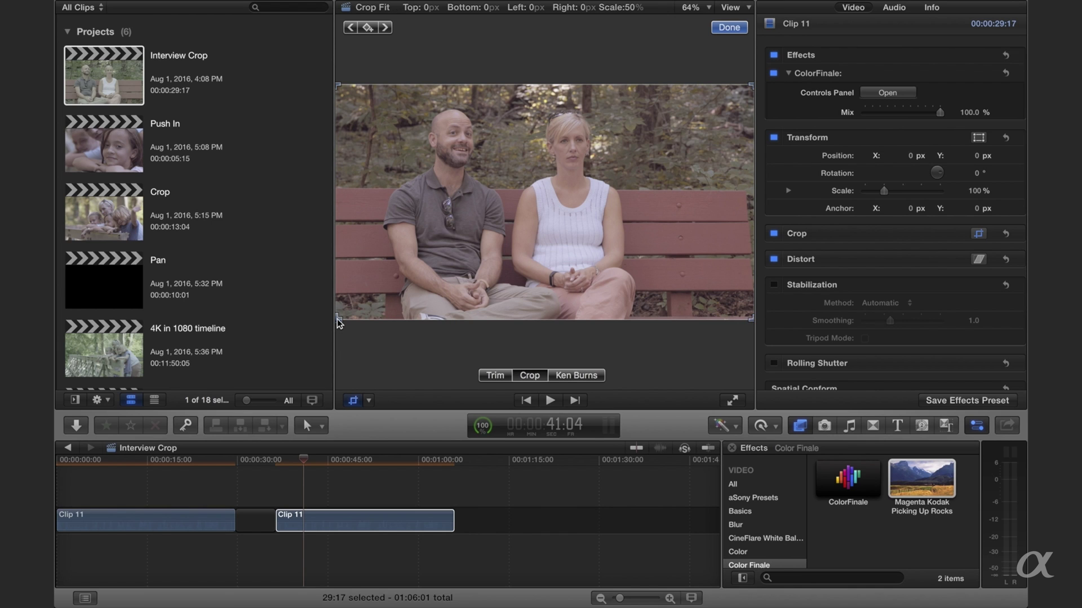
- Crop the copied Clip 11 to frame both people on the bench more tightly
{"action": "left_click_drag", "start_coordinate": [337, 321], "coordinate": [422, 230]}
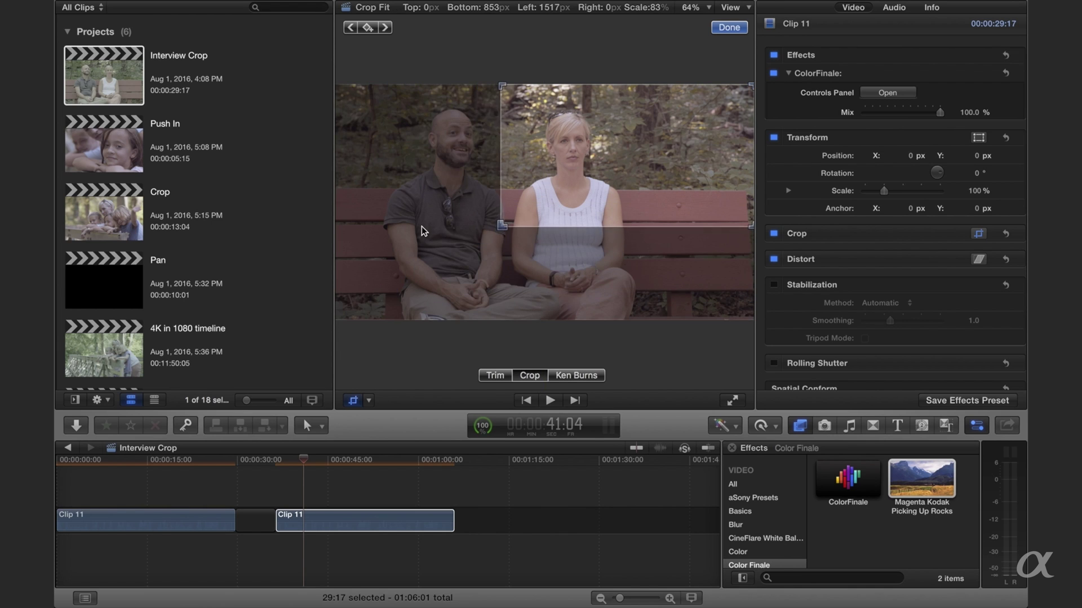
{"action": "left_click_drag", "start_coordinate": [616, 173], "coordinate": [491, 187]}
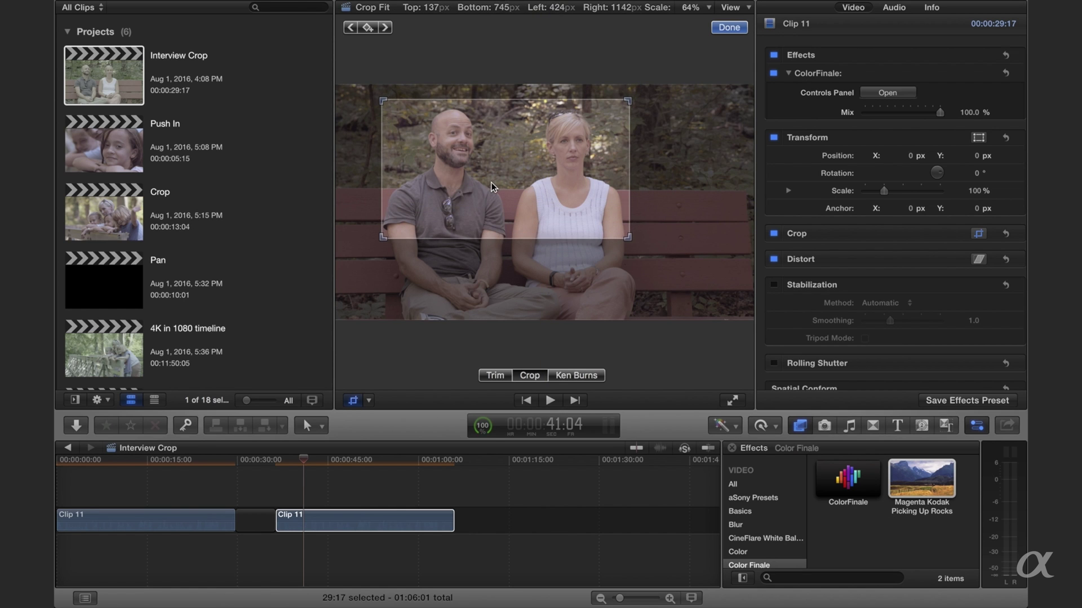
{"action": "left_click", "coordinate": [728, 29]}
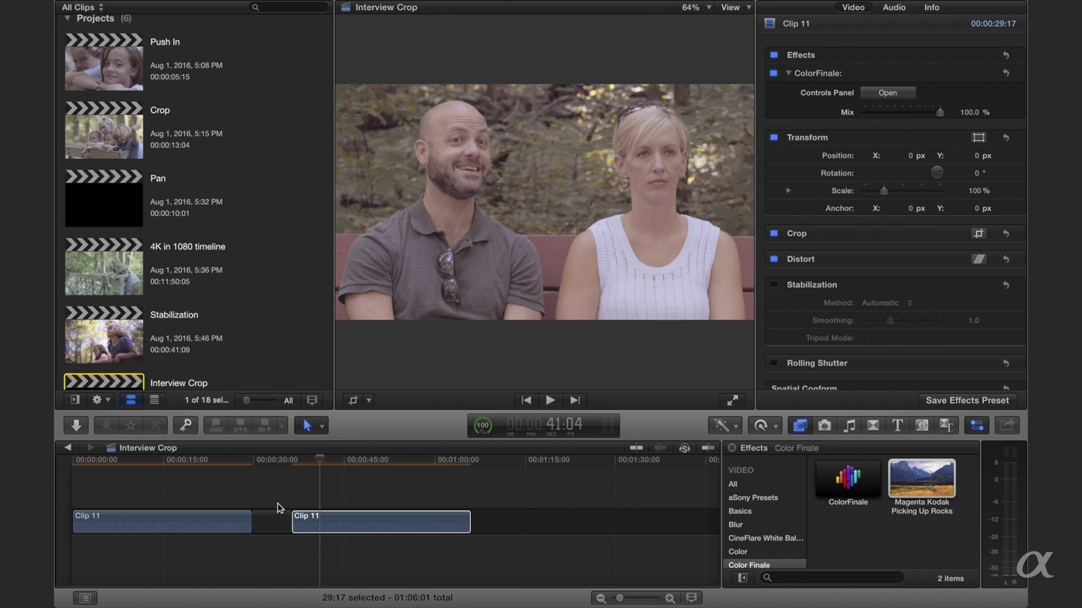
{"action": "left_click", "coordinate": [306, 522]}
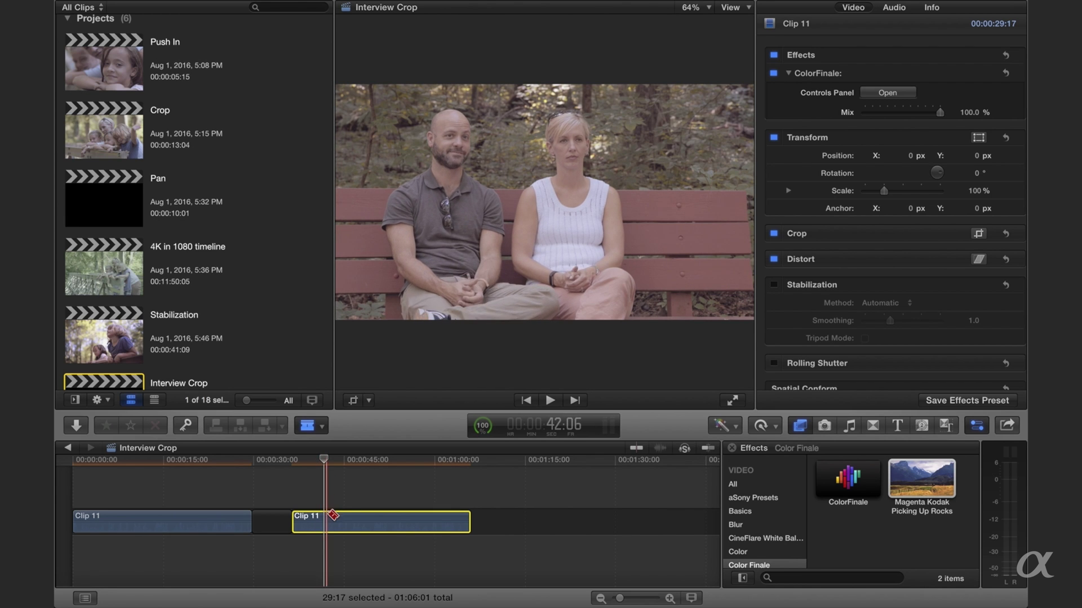
- Blade the copied Clip 11 twice to isolate a short middle piece, then return to Select
{"action": "left_click", "coordinate": [327, 522]}
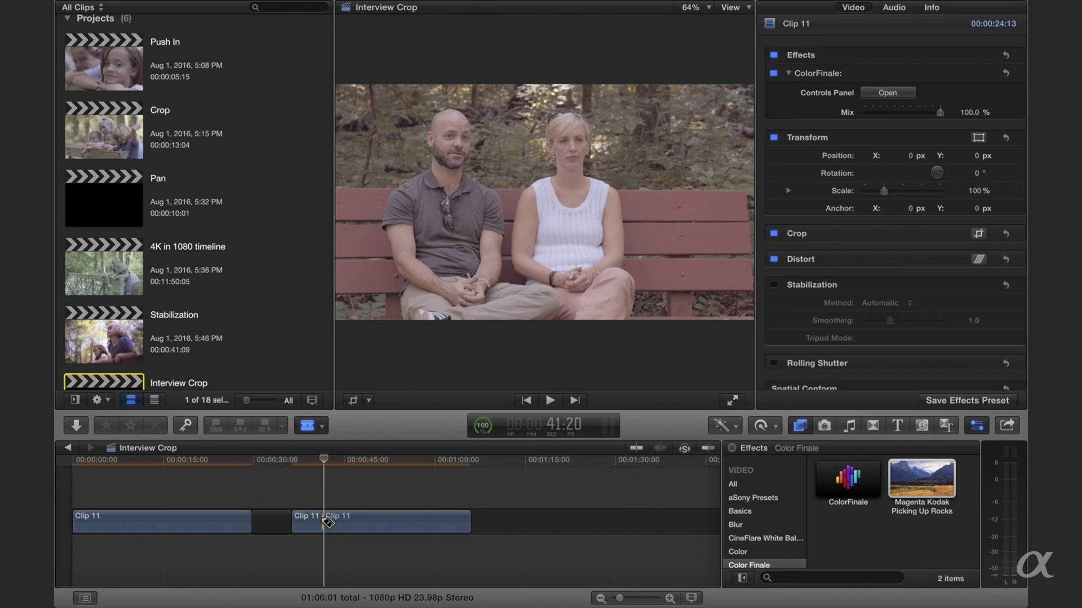
{"action": "left_click", "coordinate": [379, 523]}
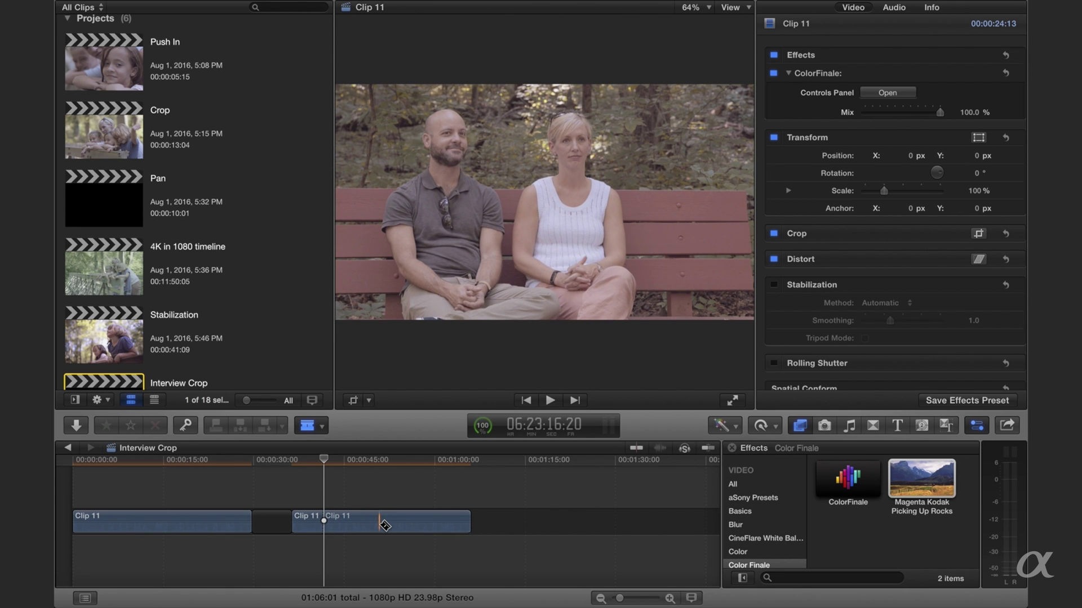
{"action": "key", "text": "a"}
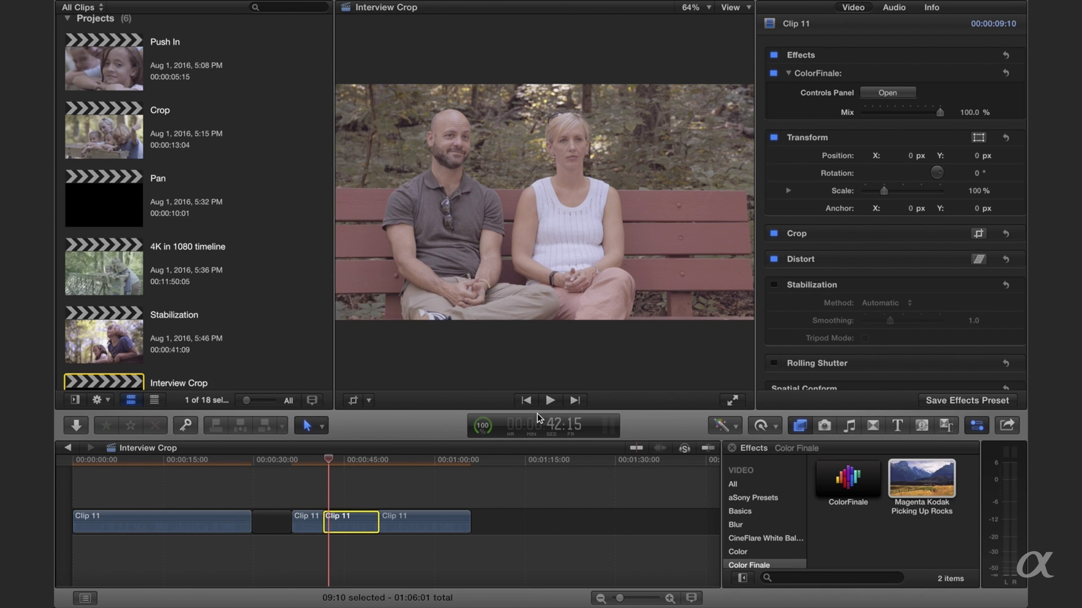
- Crop the short middle piece of Clip 11 into a tighter two-shot of both people
{"action": "left_click", "coordinate": [355, 401]}
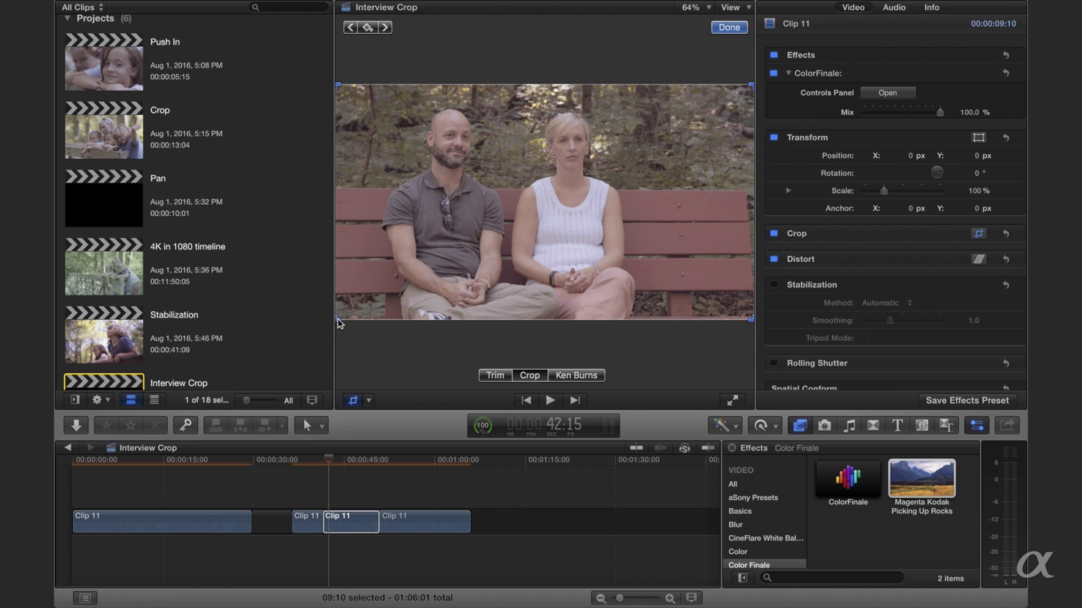
{"action": "left_click_drag", "start_coordinate": [339, 322], "coordinate": [378, 327]}
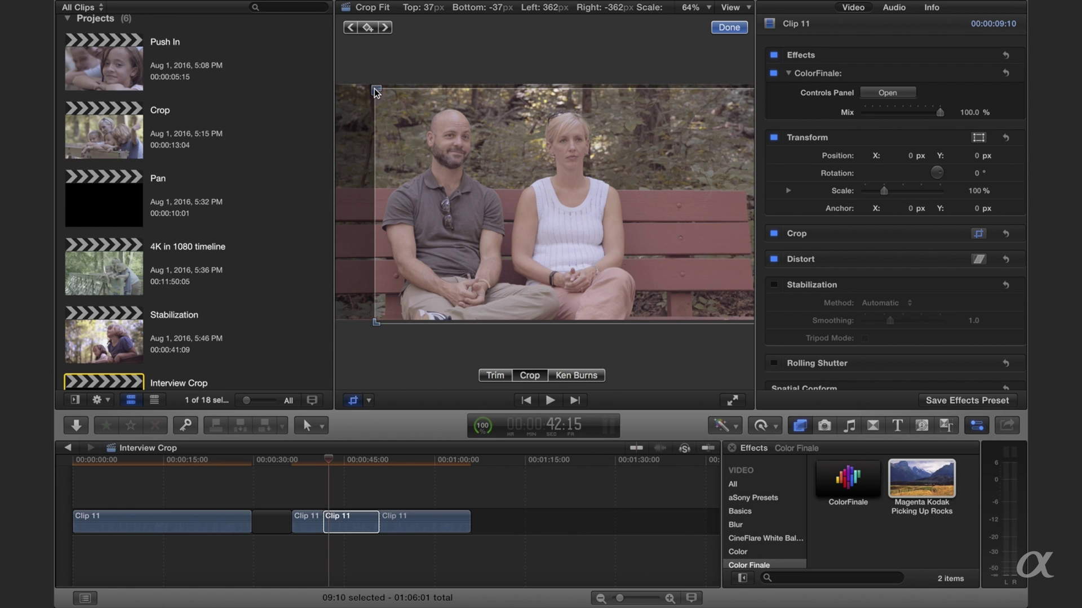
{"action": "left_click_drag", "start_coordinate": [376, 91], "coordinate": [538, 209]}
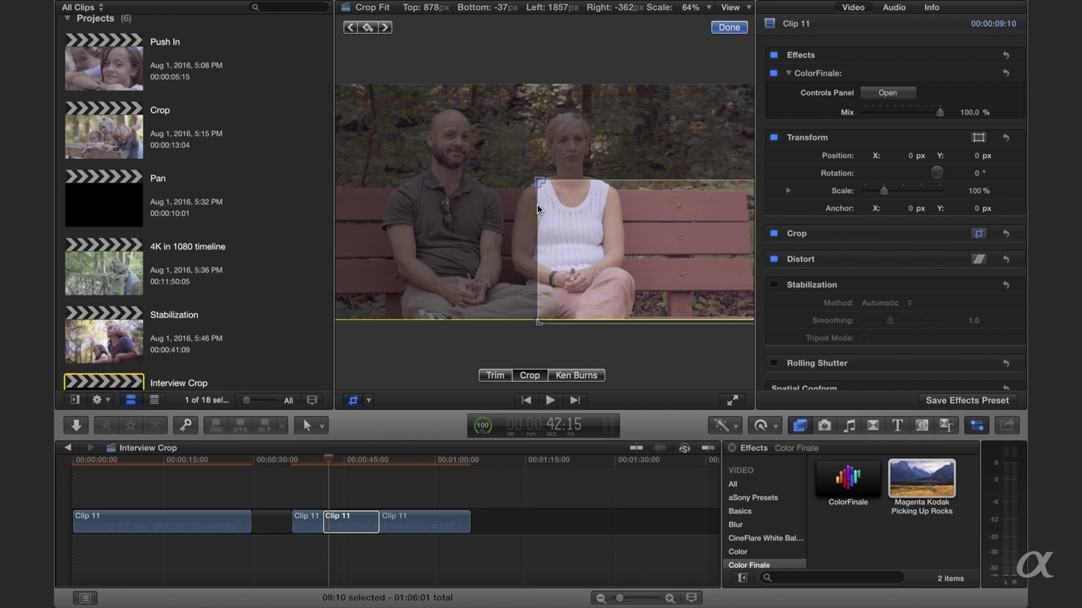
{"action": "left_click_drag", "start_coordinate": [538, 209], "coordinate": [447, 157]}
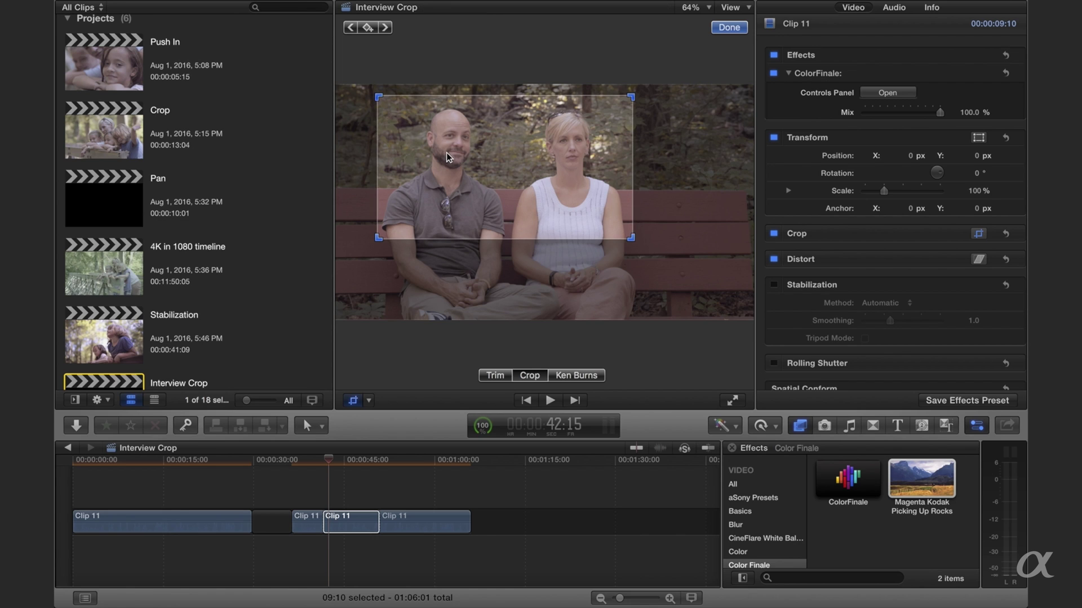
{"action": "left_click_drag", "start_coordinate": [630, 103], "coordinate": [614, 136]}
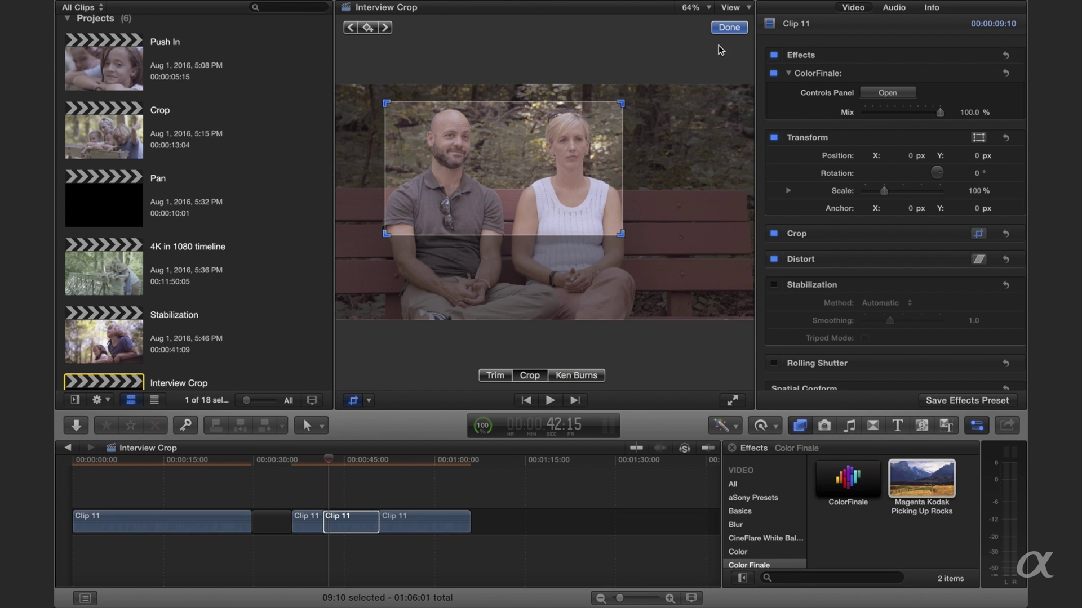
{"action": "left_click", "coordinate": [728, 28]}
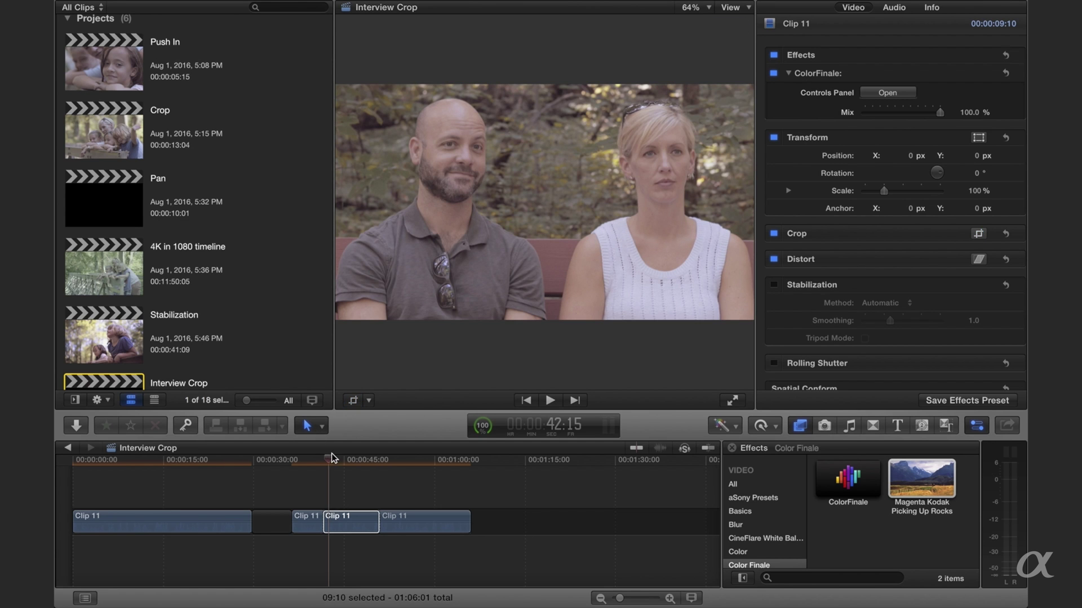
{"action": "left_click_drag", "start_coordinate": [332, 458], "coordinate": [296, 464]}
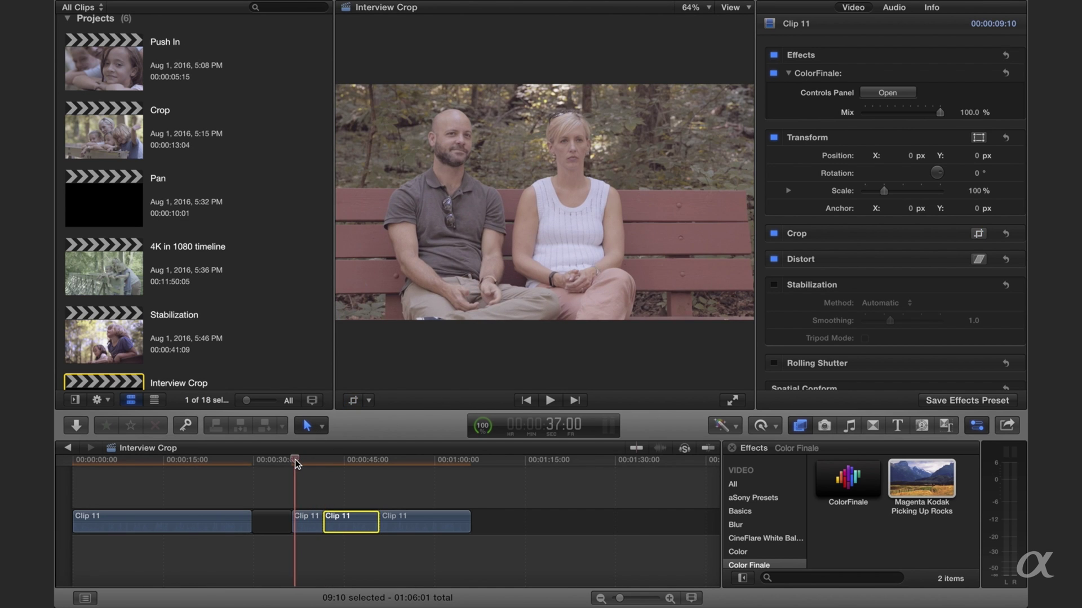